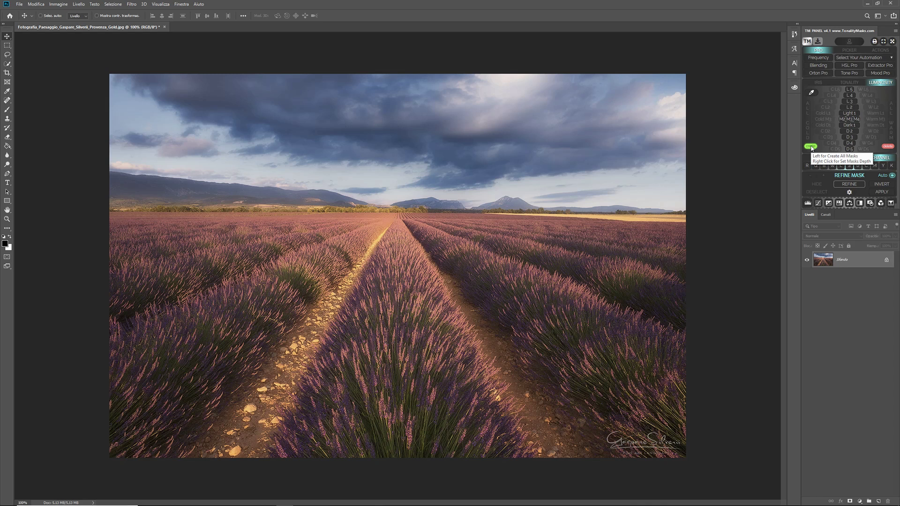
Generate luminosity masks at depth 6, creating Light 1–6, Dark 1–6 and Midtones channels.
right_click(811, 147)
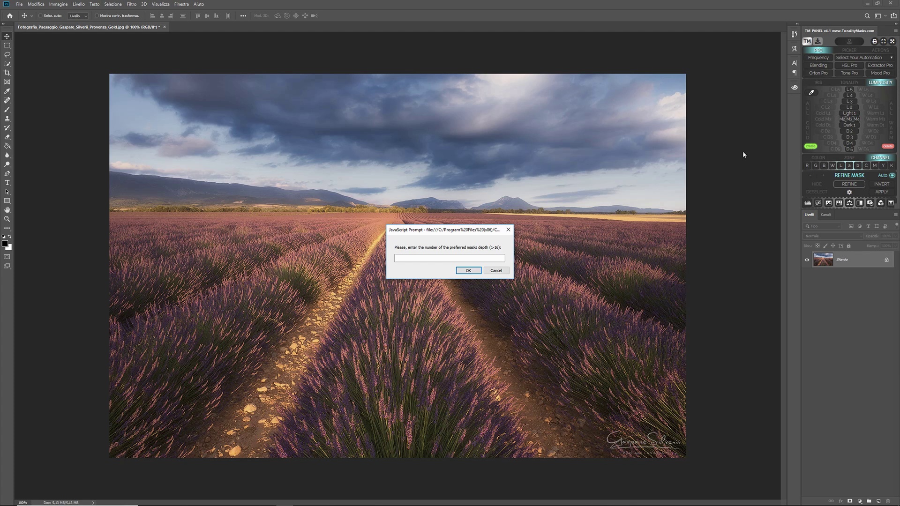
click(454, 256)
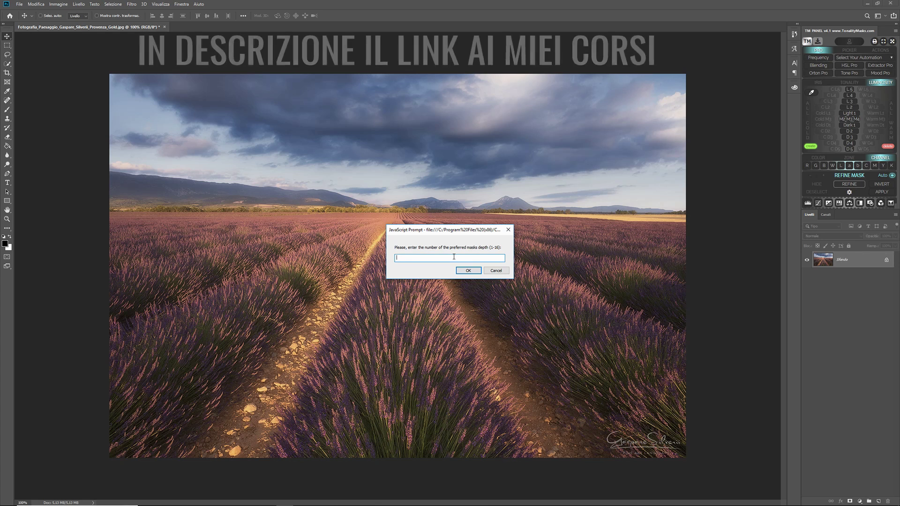
text(6)
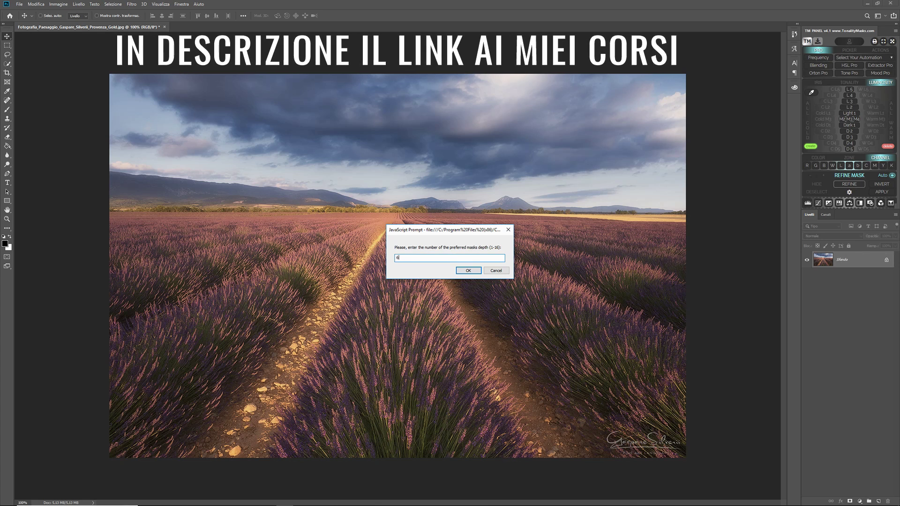
click(469, 270)
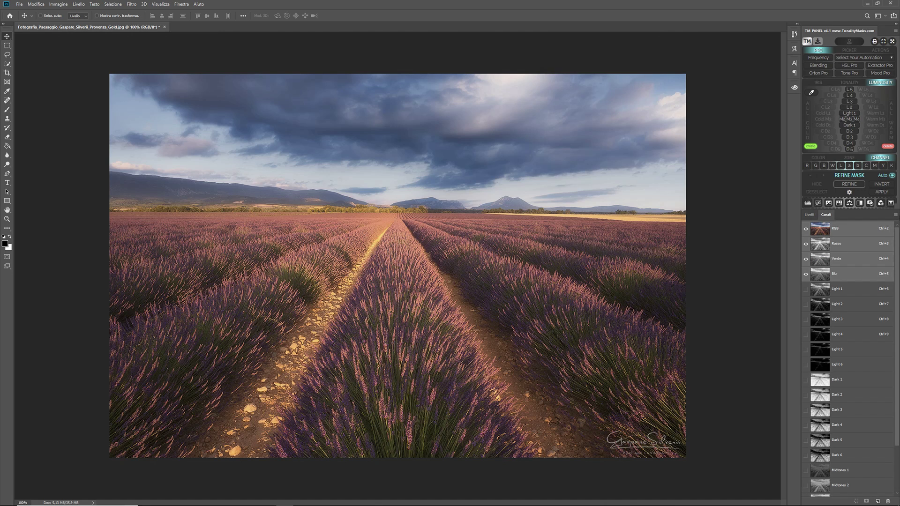
Preview the Light 1, Light 6, Dark 1, Dark 6, Midtones 1 and Midtones 6 masks.
click(828, 291)
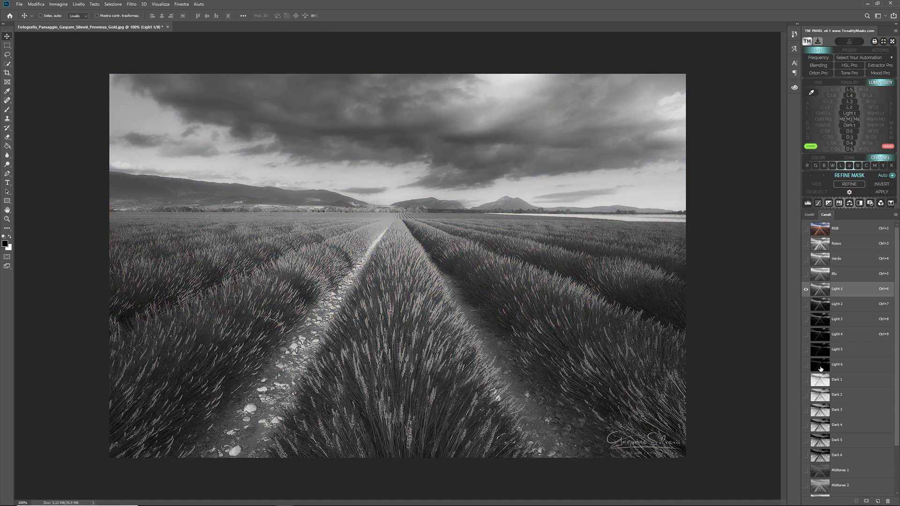
click(821, 369)
click(821, 385)
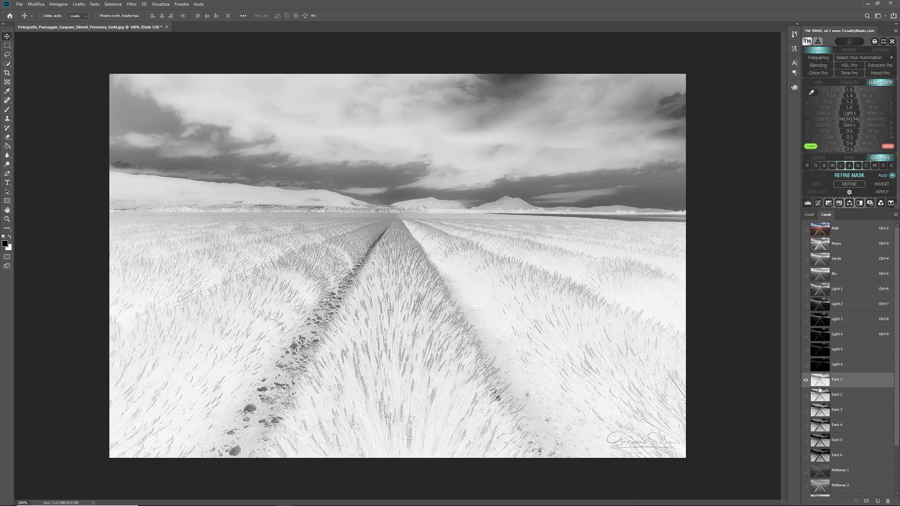
click(819, 454)
scroll(820, 452, down, 2)
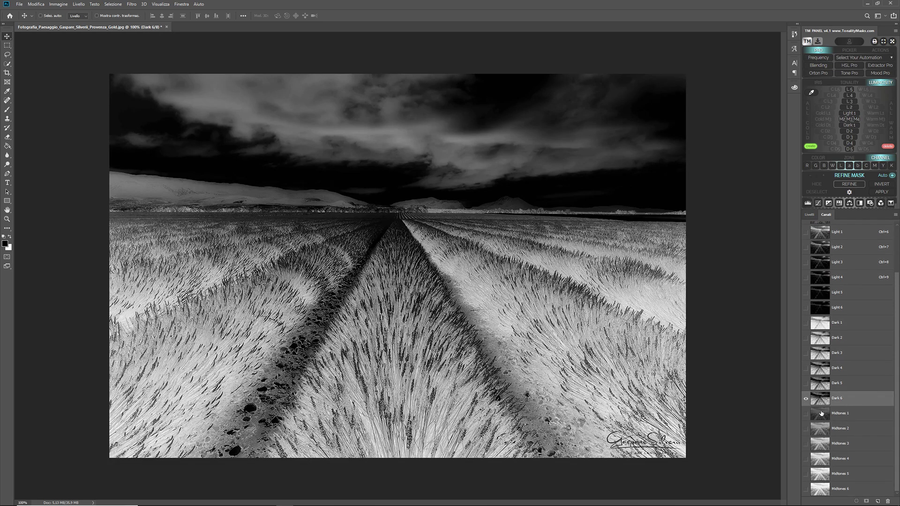
click(822, 413)
click(821, 490)
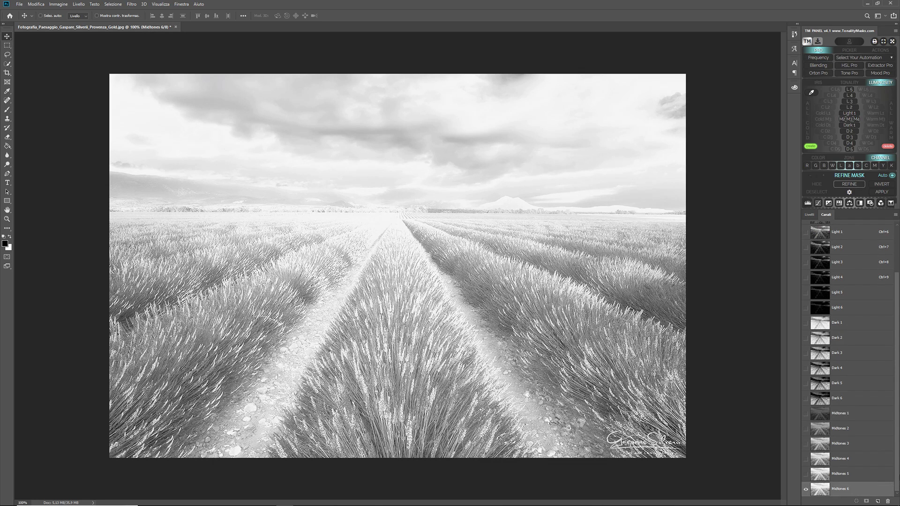
Step through the Dark 1 to Dark 6 masks, ending on Dark 6.
click(821, 328)
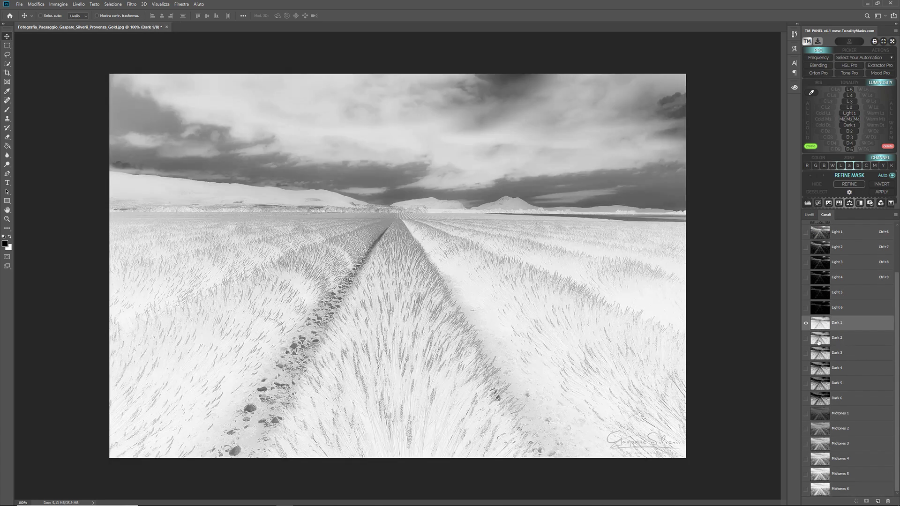
click(820, 338)
click(821, 354)
click(820, 367)
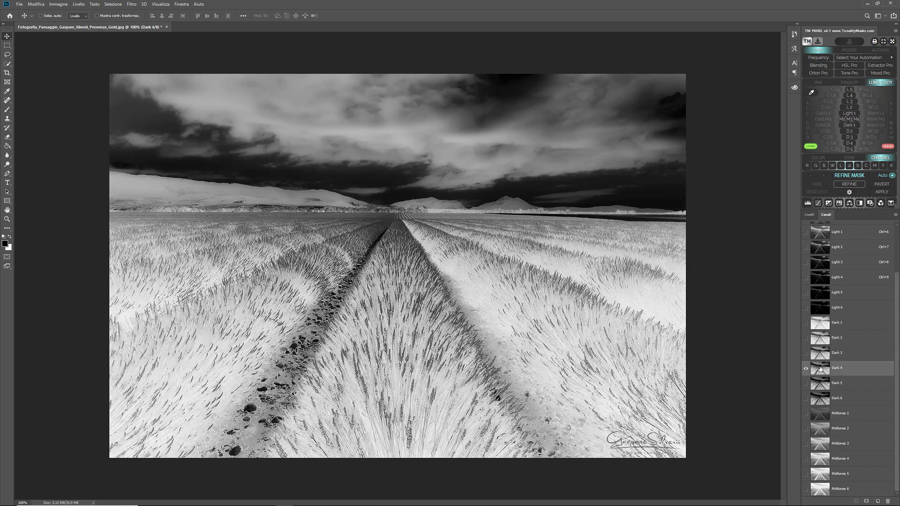
click(819, 382)
click(820, 398)
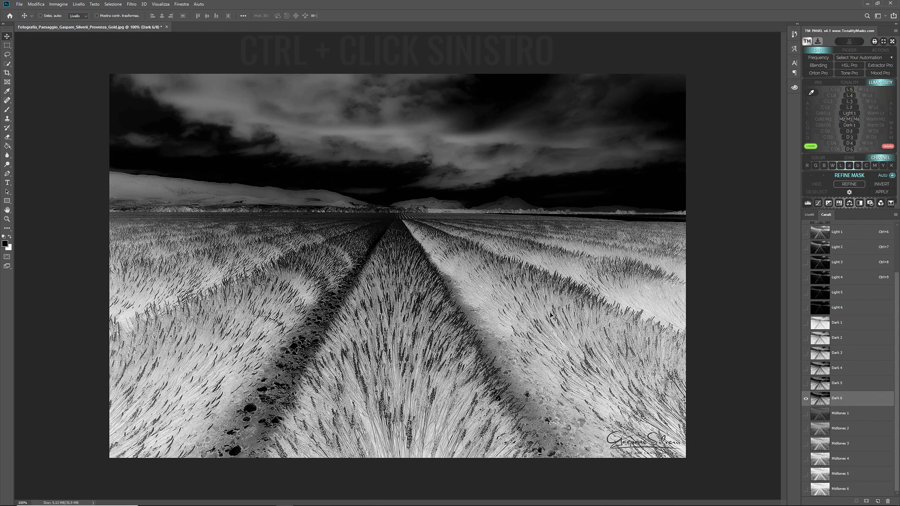
Load the Dark 6 channel as a selection and add Curve 1 masked by it.
ctrl+click(819, 399)
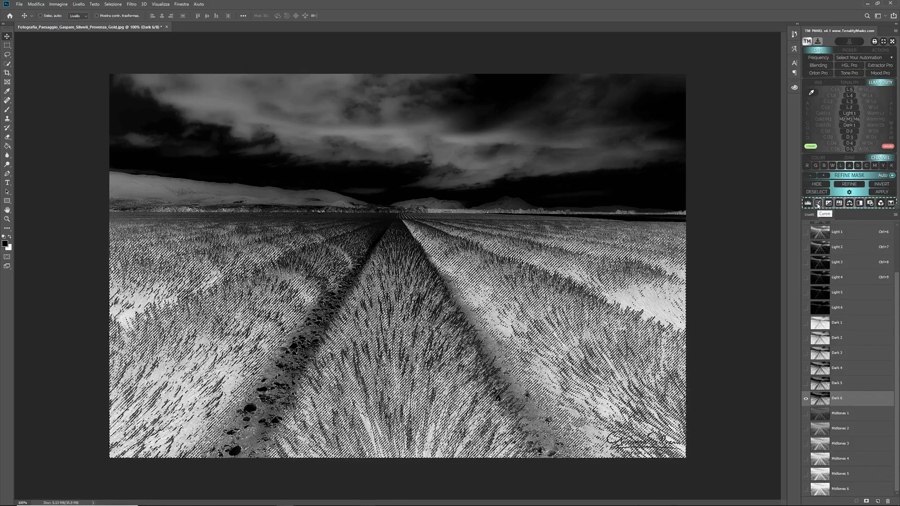
click(819, 205)
click(809, 215)
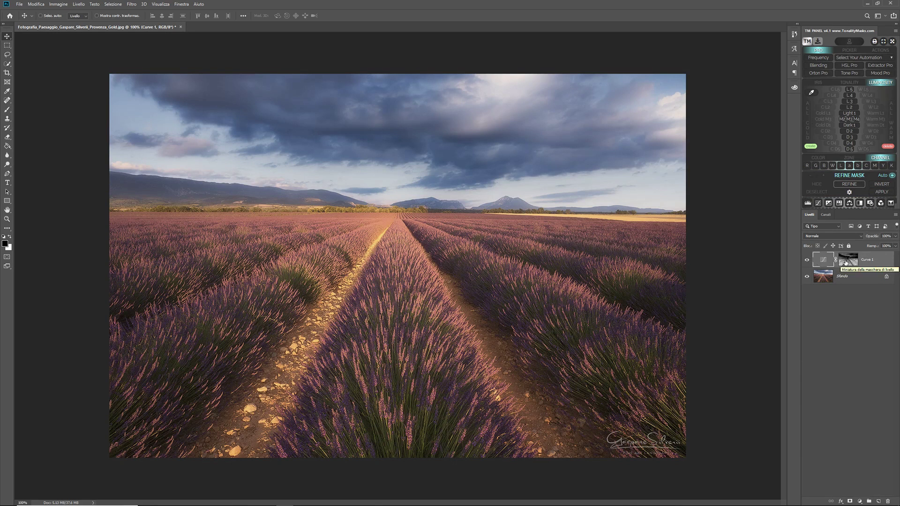
Select the Curve 1 layer mask and view it in the Channels list.
click(847, 262)
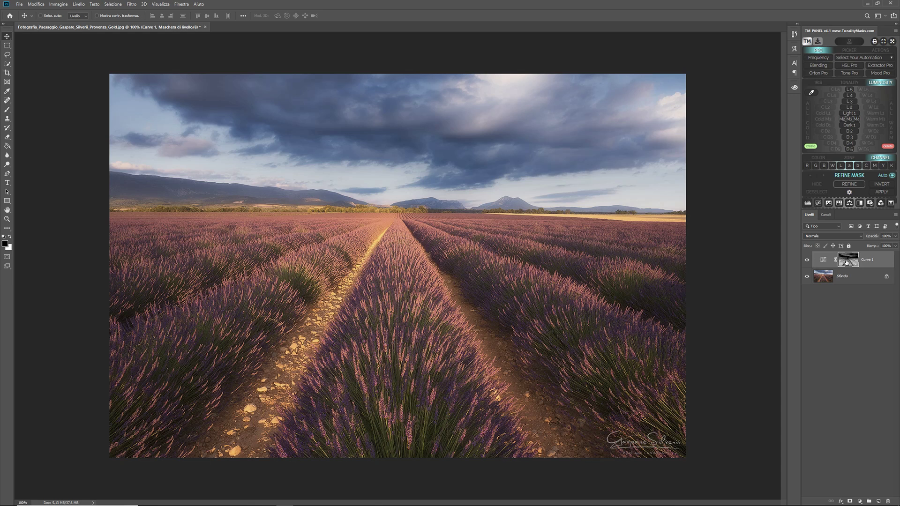
click(827, 215)
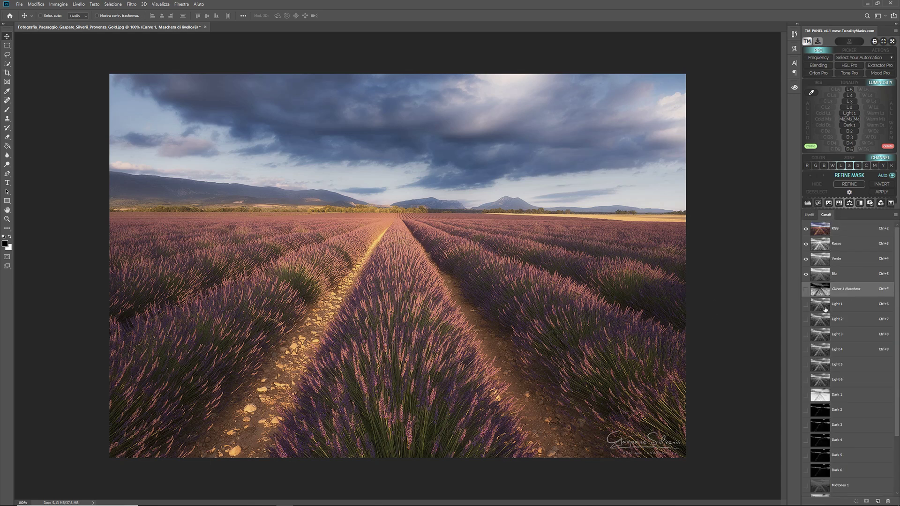
Regenerate all luminosity mask channels, then delete them all.
click(809, 148)
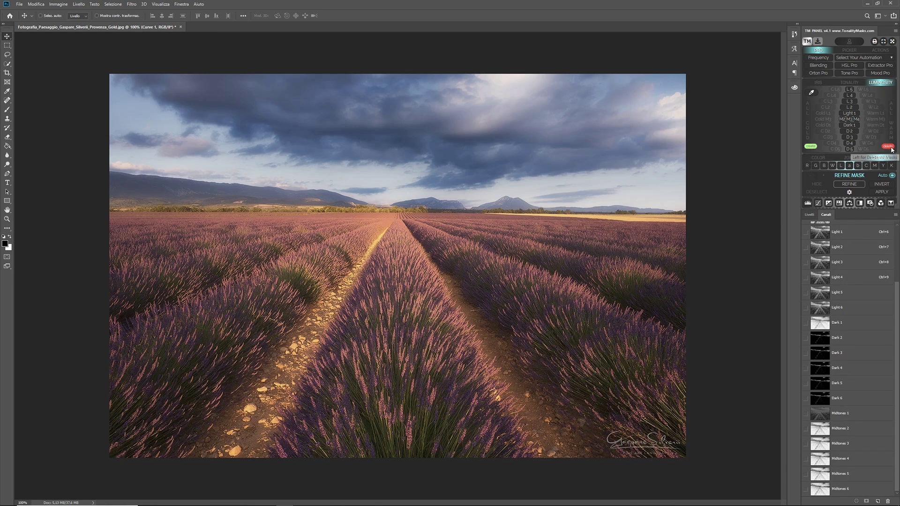
click(888, 147)
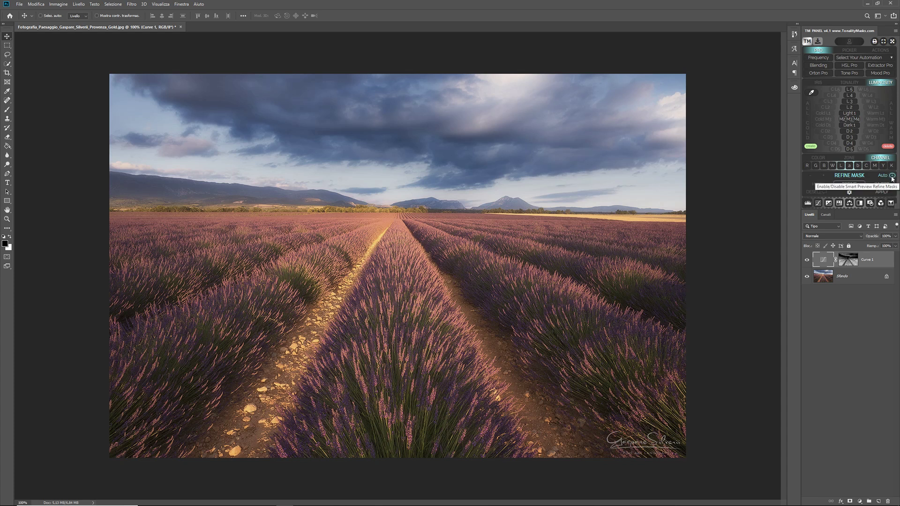
Load the Light 1 selection and narrow it through Light 2 and 3 to Light 5.
click(857, 114)
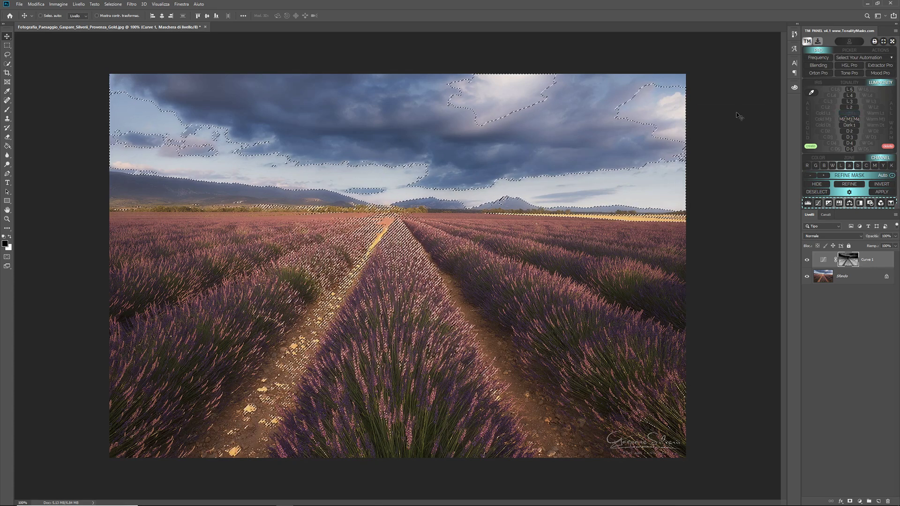
click(847, 107)
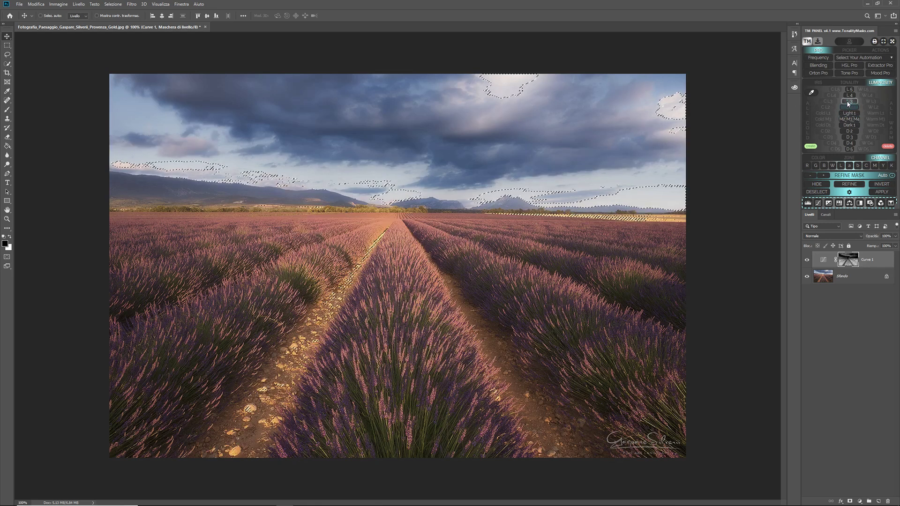
click(849, 101)
click(849, 97)
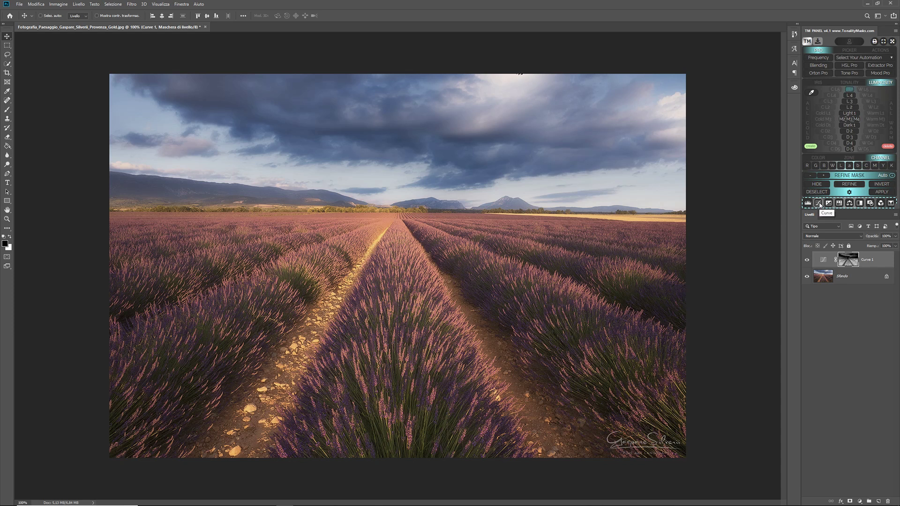
Create the Curve_Light_5 layer masked by the selection, then load a new luminosity selection.
click(818, 203)
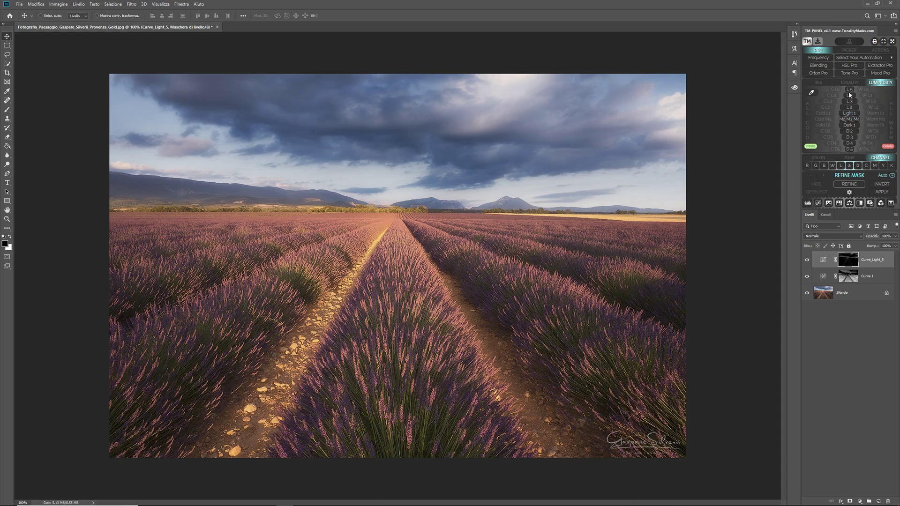
click(850, 90)
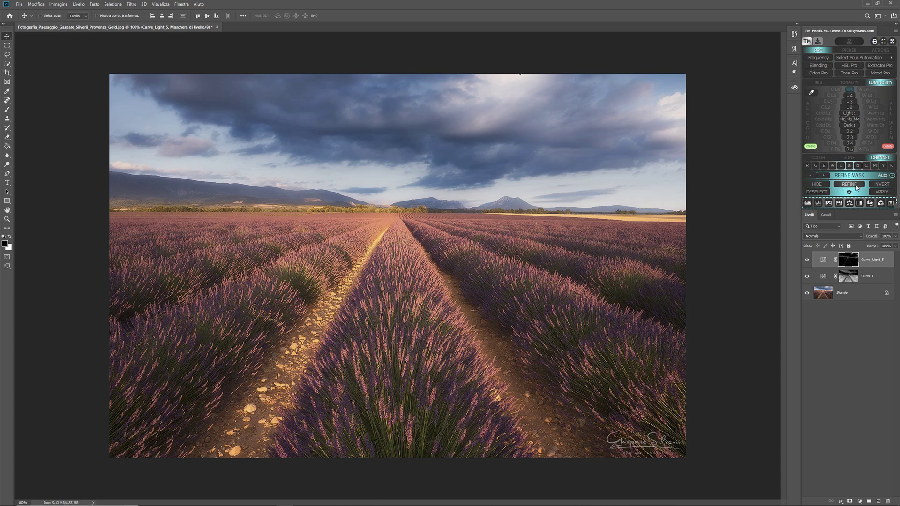
Refine the Light 5 mask with a curve to input 94 / output 177, then add a masked Curves layer.
click(850, 193)
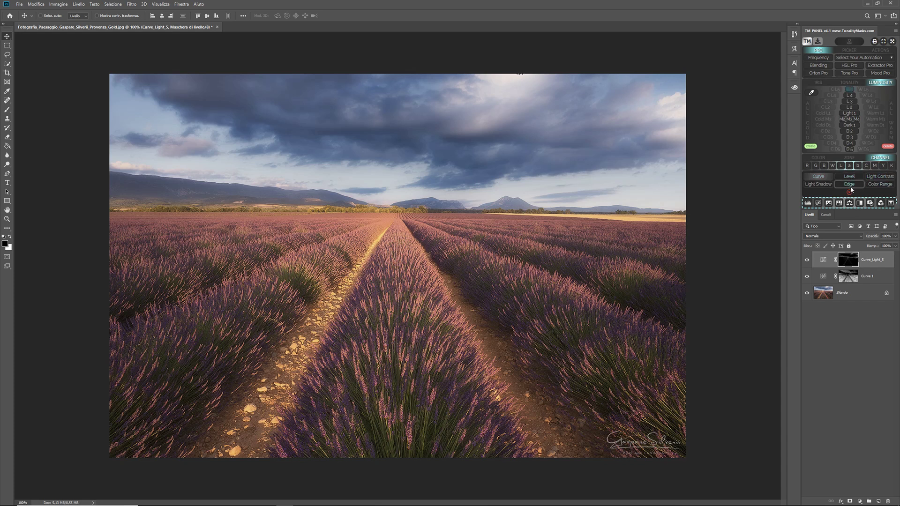
click(826, 178)
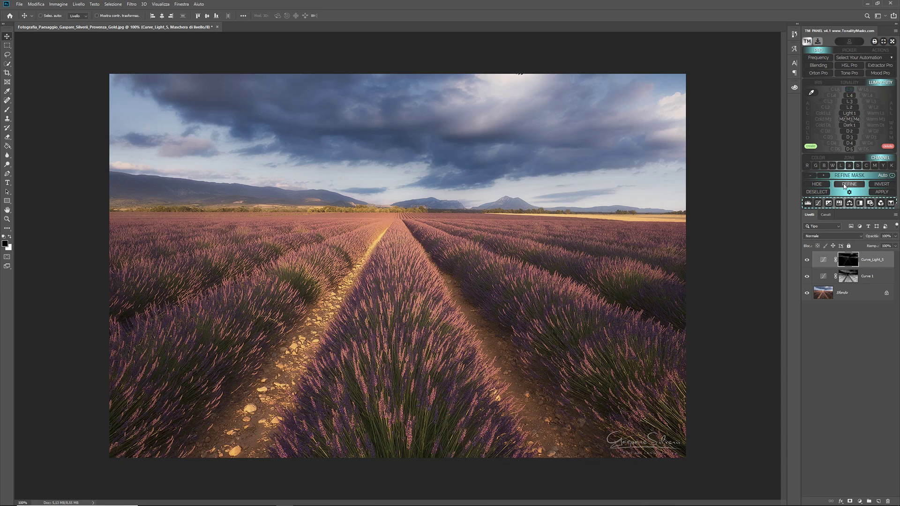
click(844, 186)
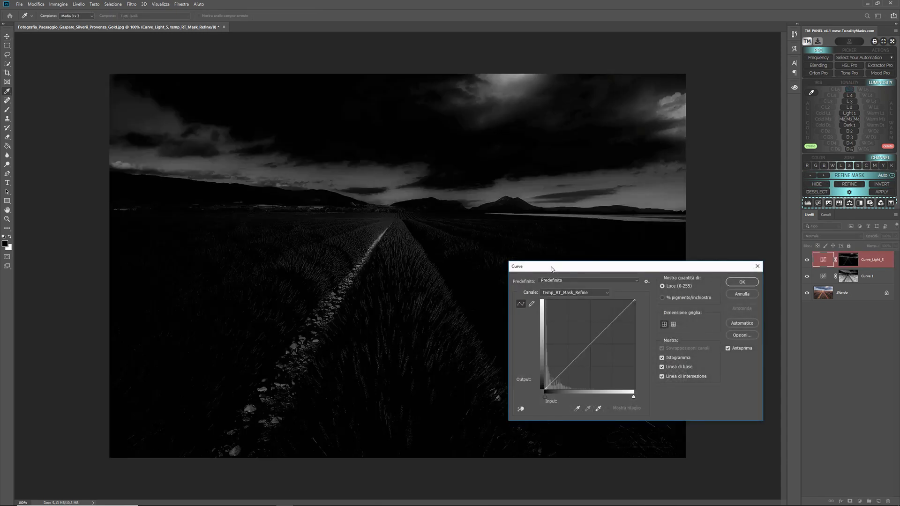
drag(592, 345, 578, 327)
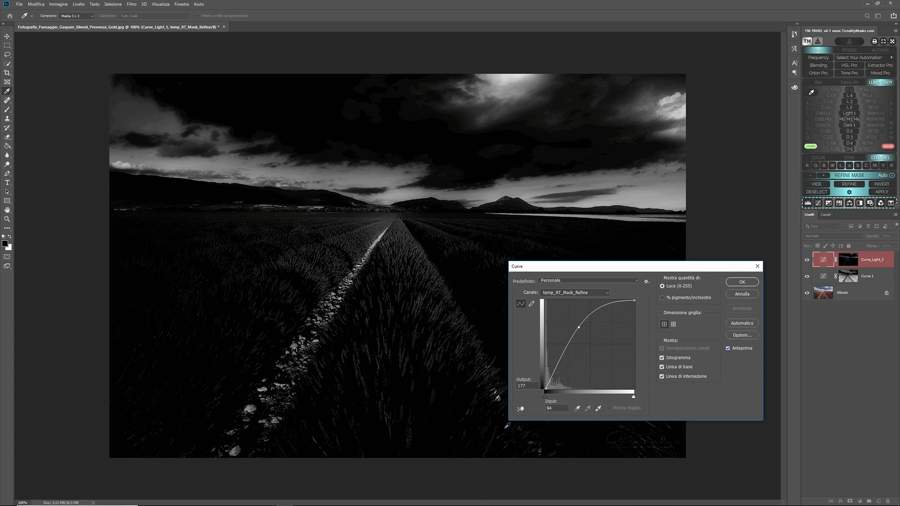
click(741, 282)
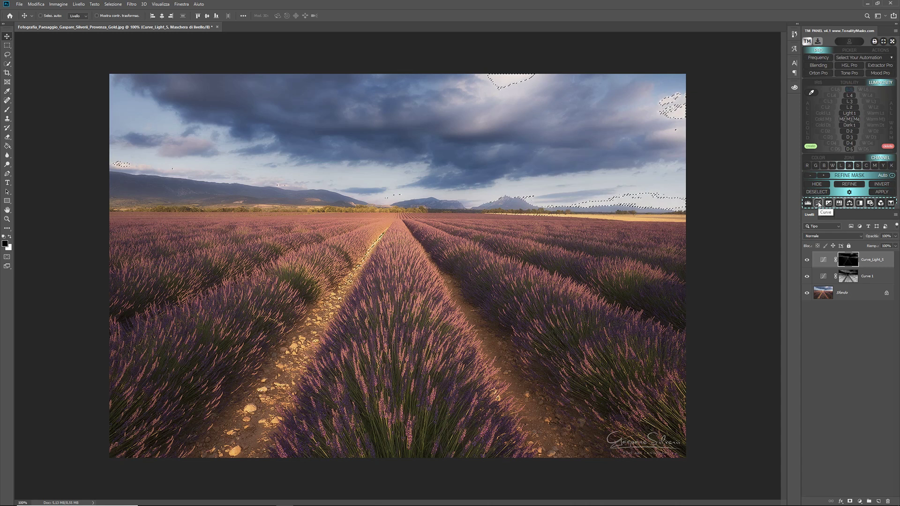
click(818, 203)
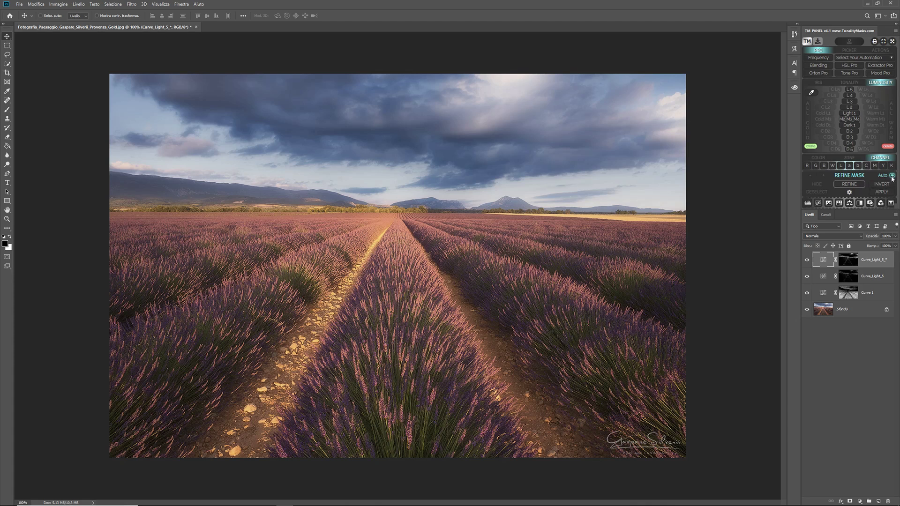
Load Light 1 and refine its mask with an S-shaped contrast curve.
click(858, 114)
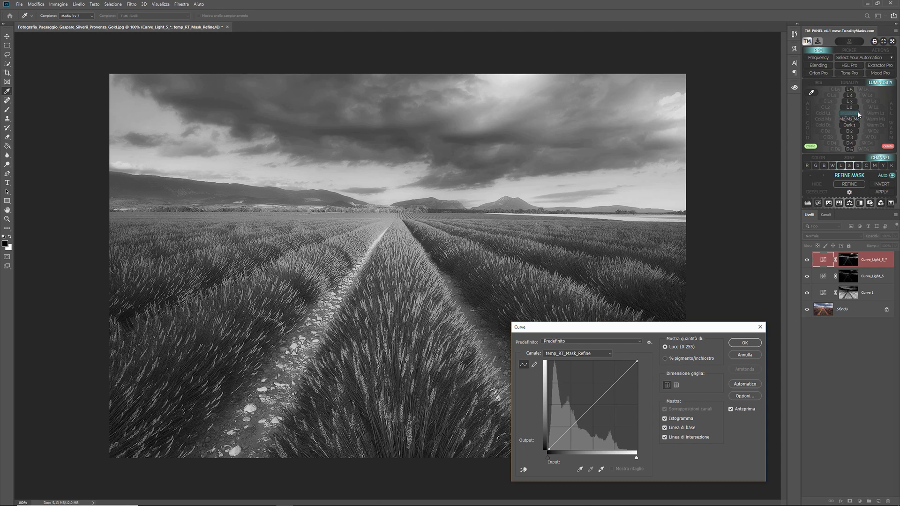
click(610, 387)
drag(610, 386, 606, 375)
drag(581, 406, 585, 421)
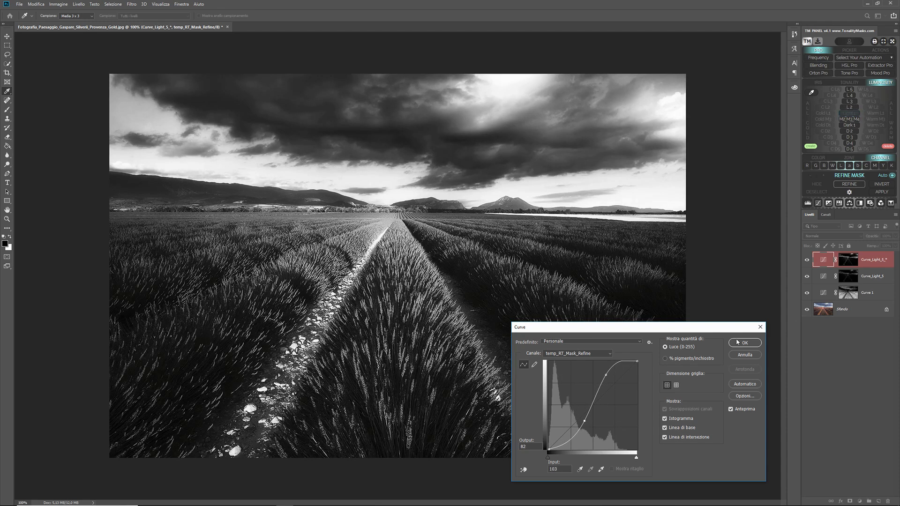
click(739, 344)
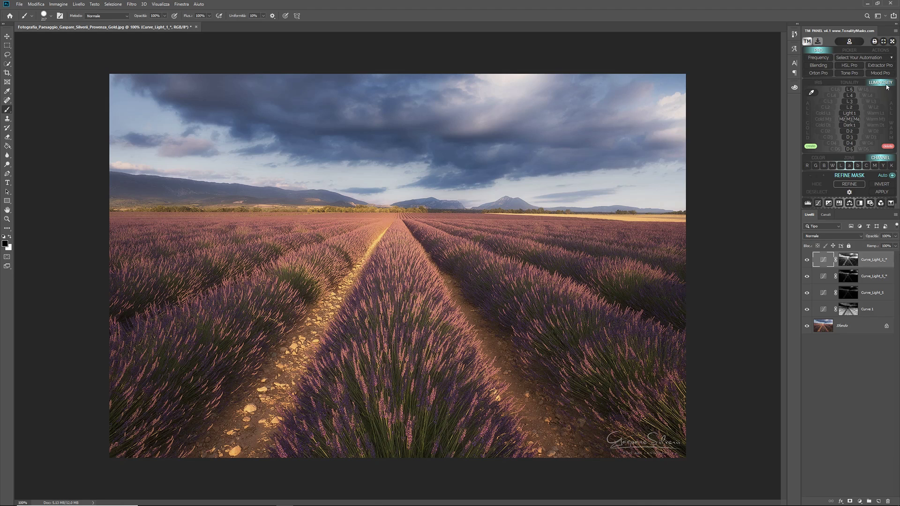
Build a D5 darks mask, paint out the land below the clouds, and add a masked Curves layer.
right_click(857, 114)
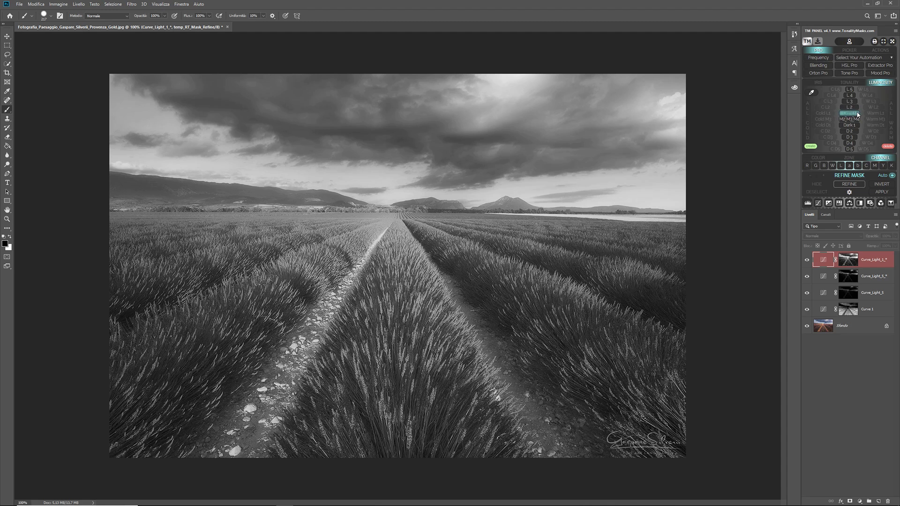
click(849, 126)
click(850, 138)
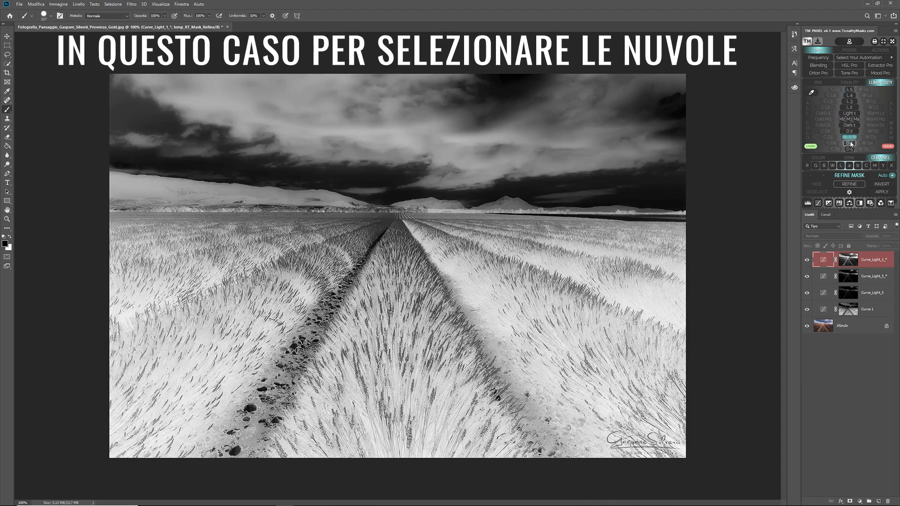
click(850, 143)
click(850, 149)
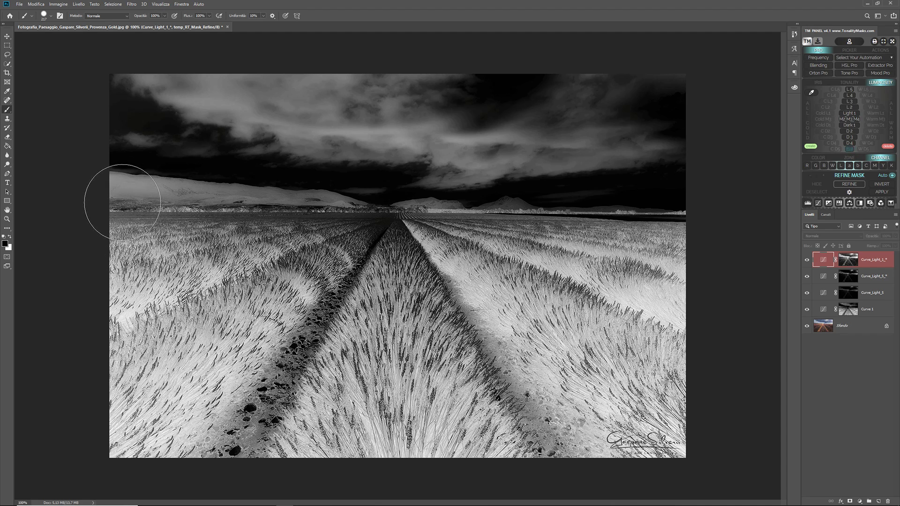
mouse_move(115, 195)
mouse_down()
mouse_move(609, 238)
mouse_move(201, 240)
mouse_move(106, 305)
mouse_move(129, 316)
mouse_move(716, 358)
mouse_move(553, 332)
mouse_move(357, 426)
mouse_move(226, 448)
mouse_move(36, 422)
mouse_up()
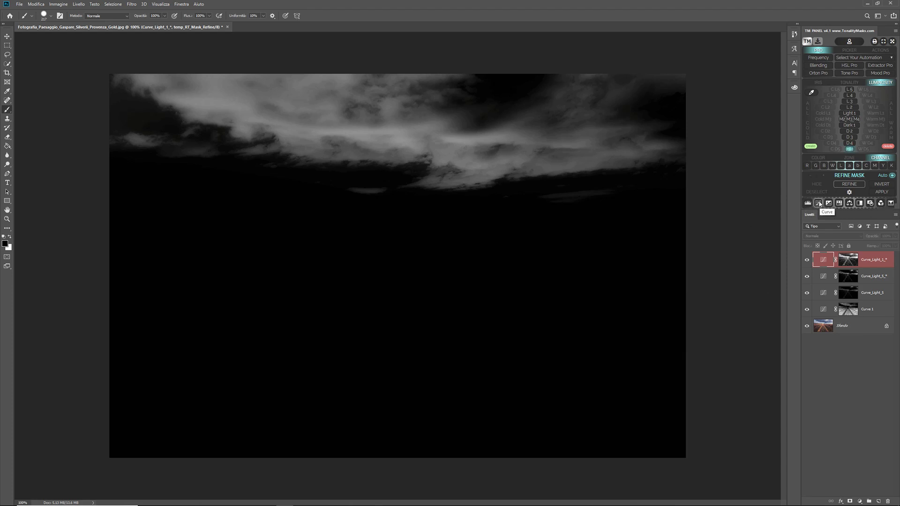
click(819, 203)
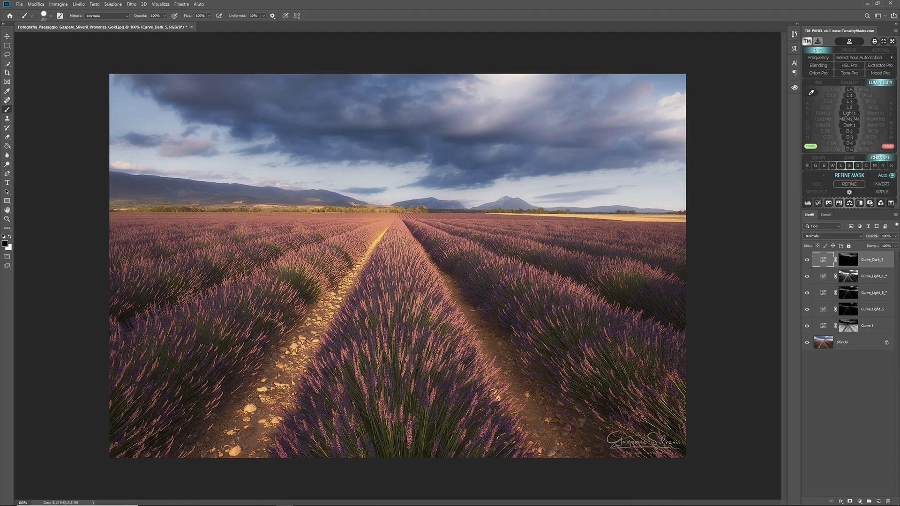
Preview the Dark 1 then D2 luminosity mask and paint black over the land.
click(849, 127)
click(850, 131)
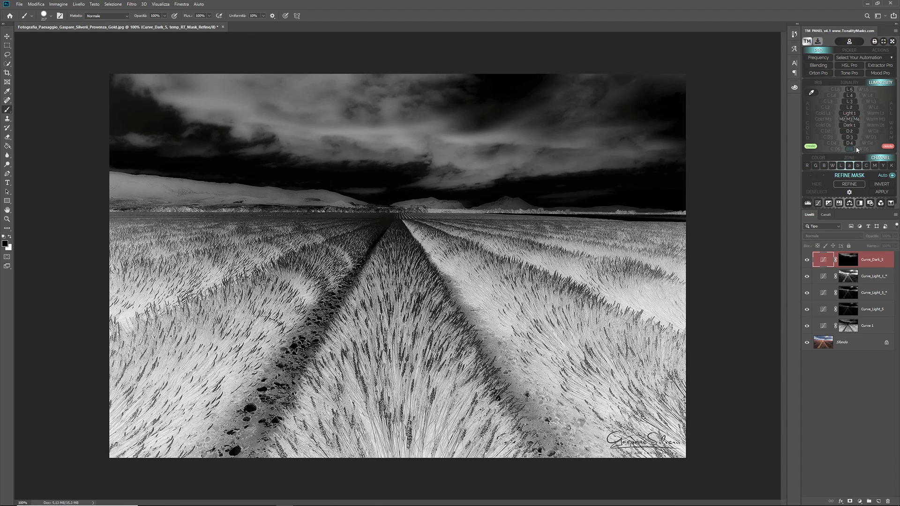
mouse_move(94, 429)
mouse_down()
mouse_move(703, 435)
mouse_move(4, 382)
mouse_move(121, 331)
mouse_move(723, 332)
mouse_move(228, 285)
mouse_move(454, 263)
mouse_move(655, 229)
mouse_move(342, 231)
mouse_move(267, 209)
mouse_move(109, 196)
mouse_move(605, 420)
mouse_up()
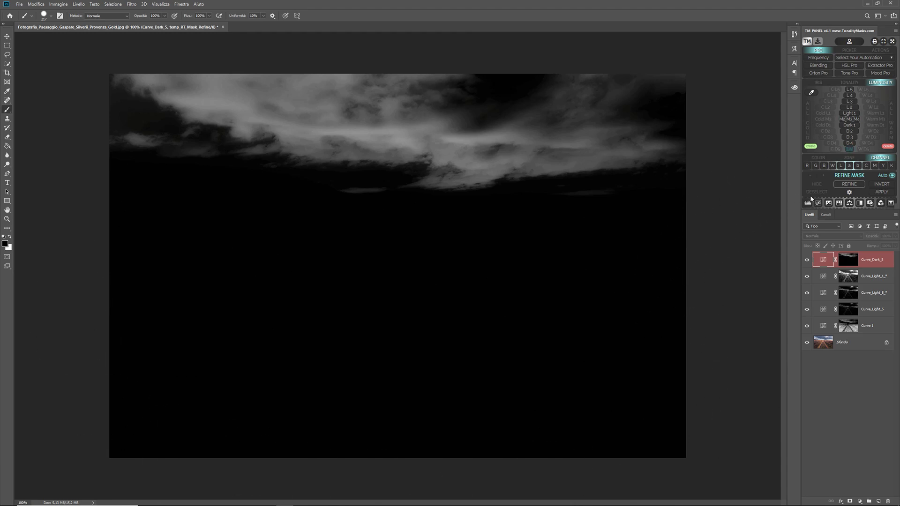
Brighten the clouds with a refine curve, load the selection, and add a Curves layer masked by it.
click(852, 185)
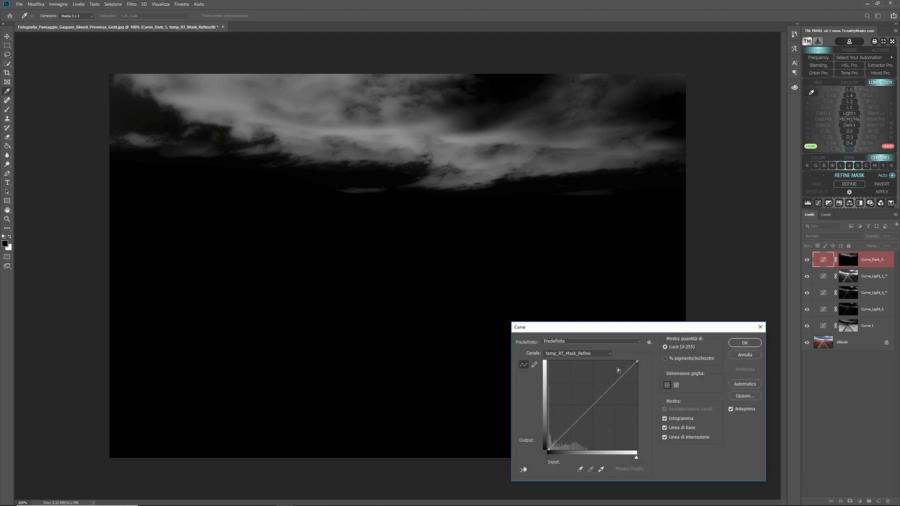
drag(600, 403, 593, 380)
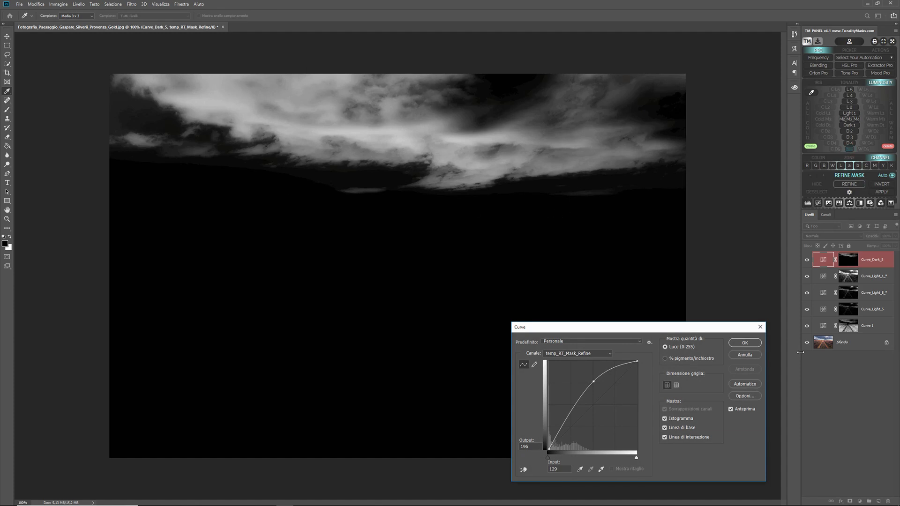
click(746, 345)
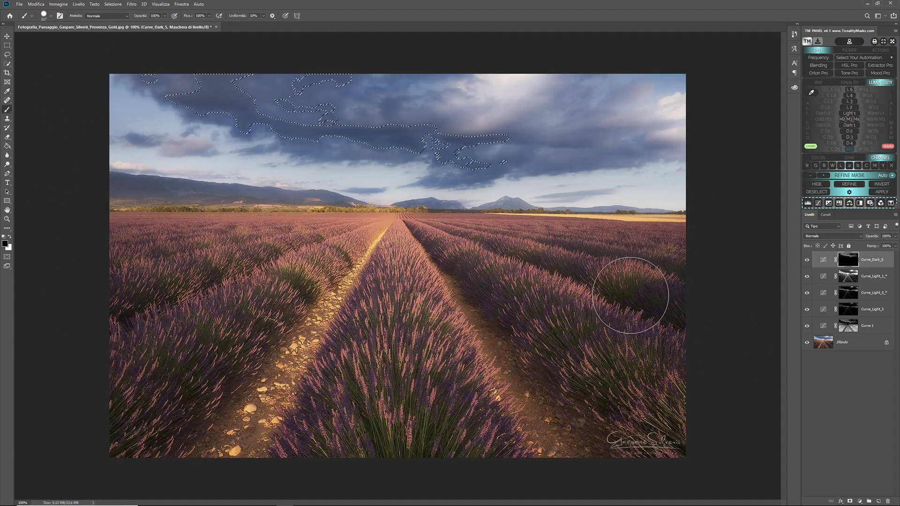
click(818, 204)
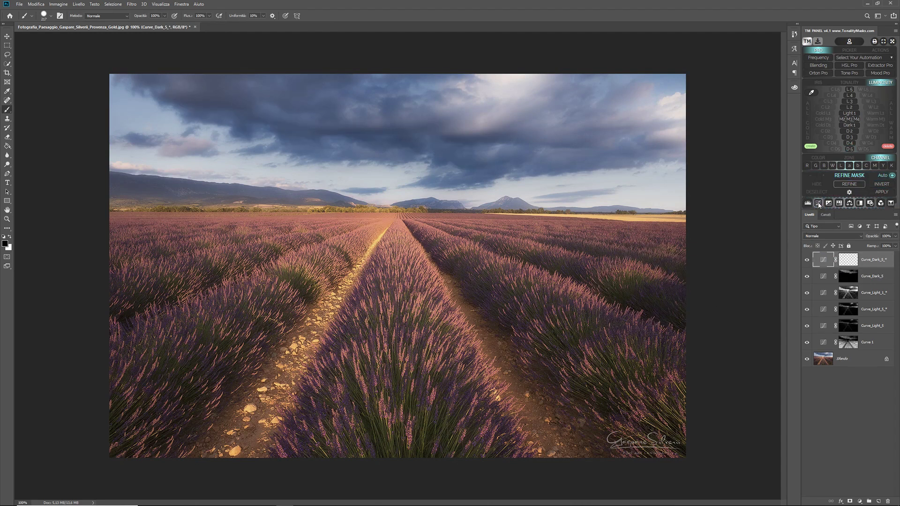